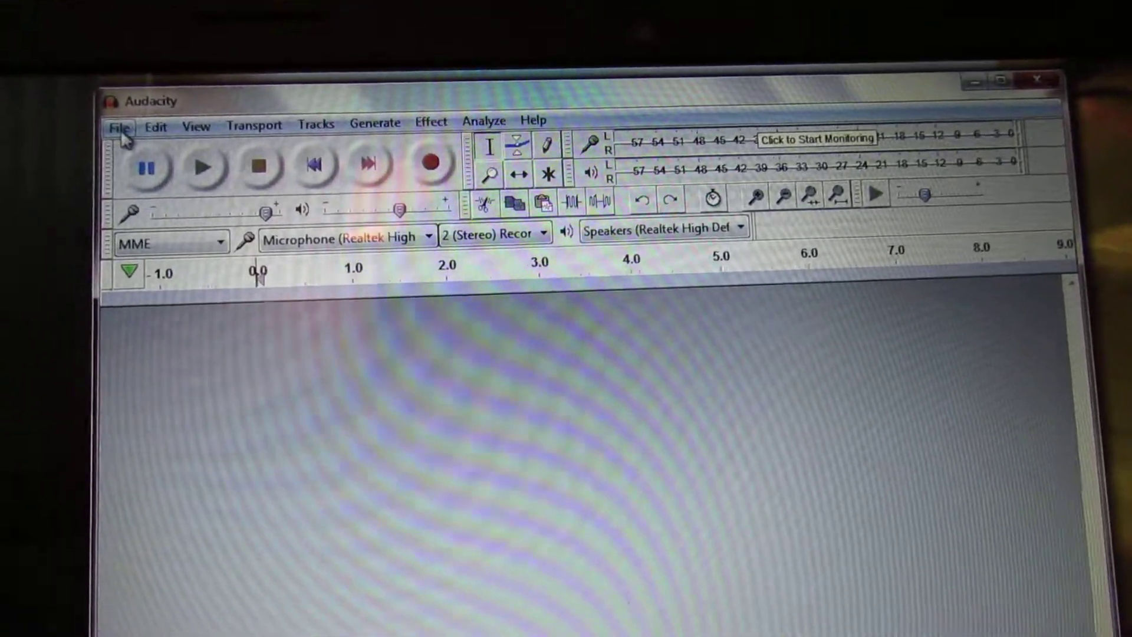
{"action": "left_click", "coordinate": [111, 130]}
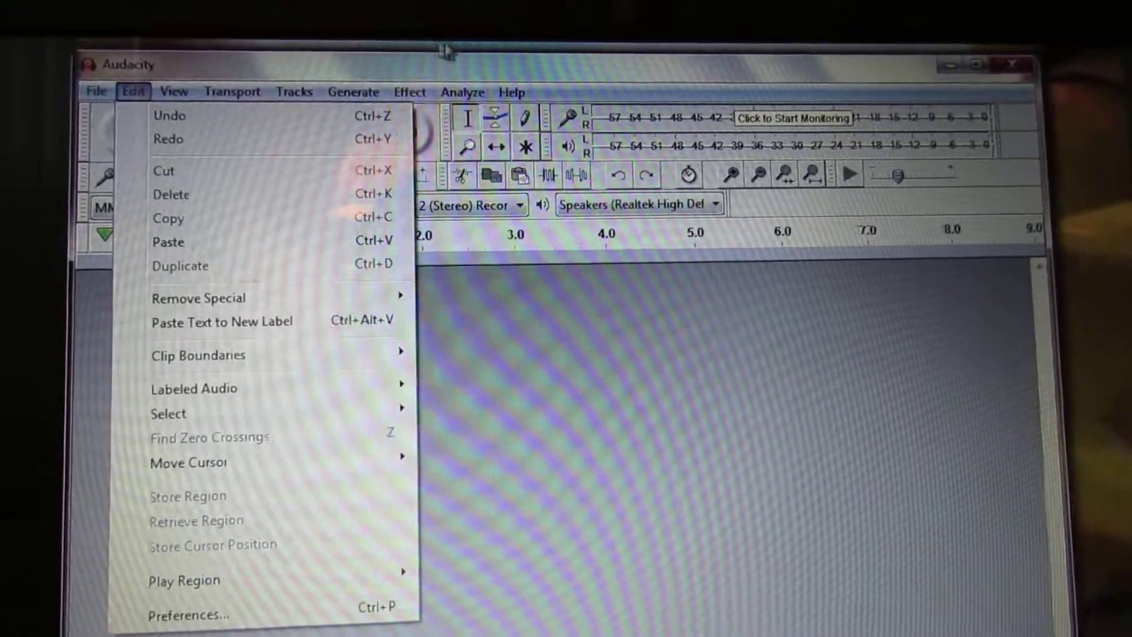
{"action": "left_click", "coordinate": [593, 25]}
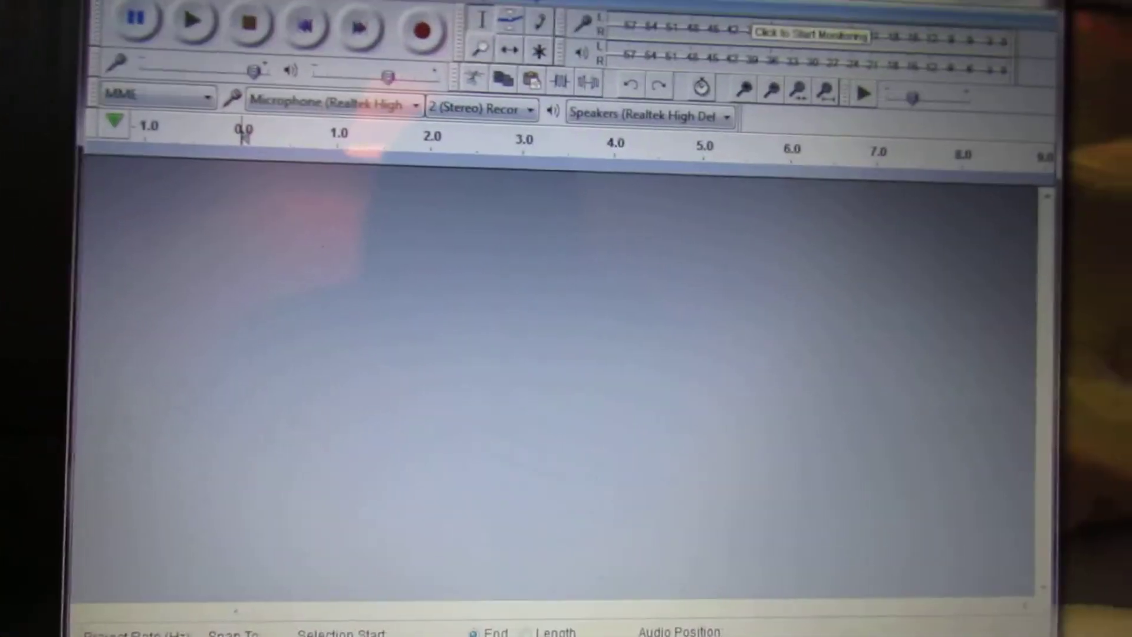